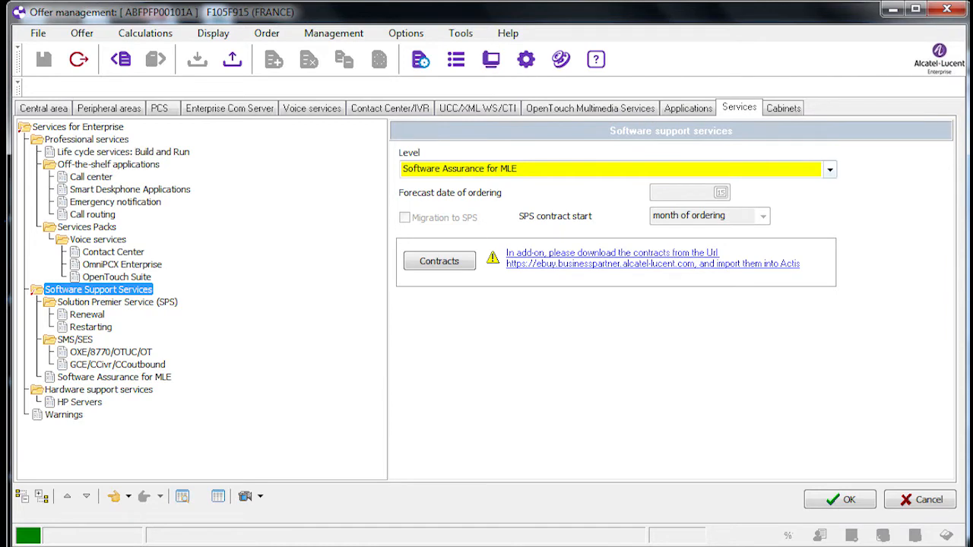
- Set the software support level to Software Assurance for MLE and export its configuration file to the desktop (Bureau)
click(830, 168)
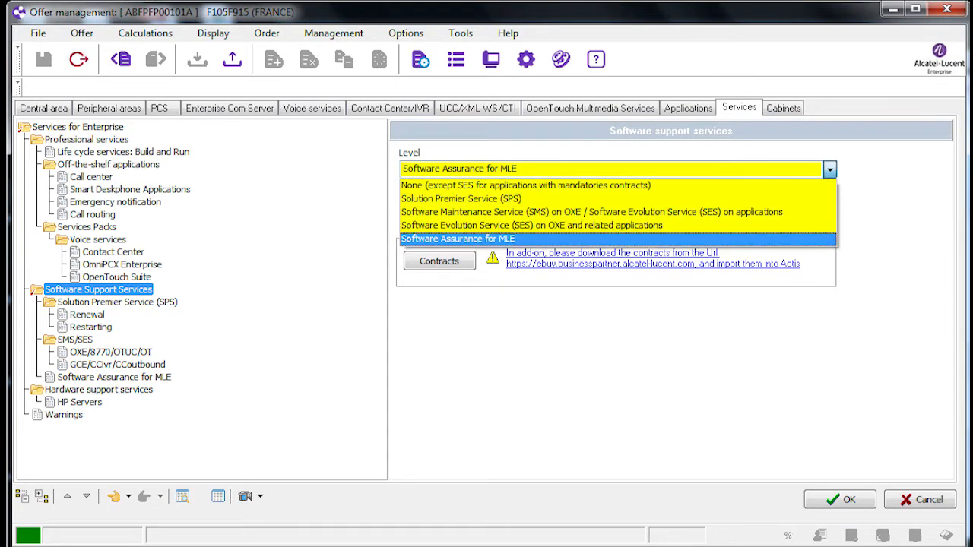
click(458, 239)
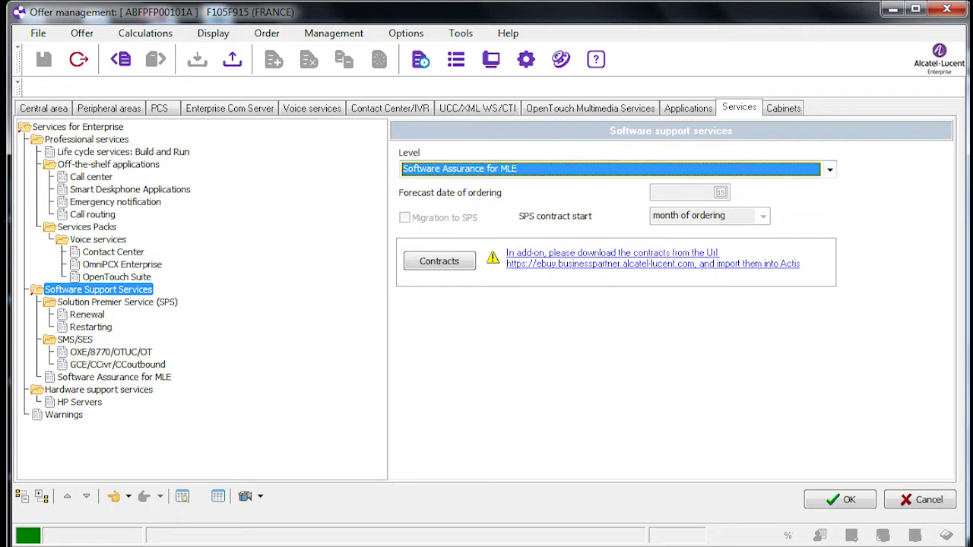
click(114, 377)
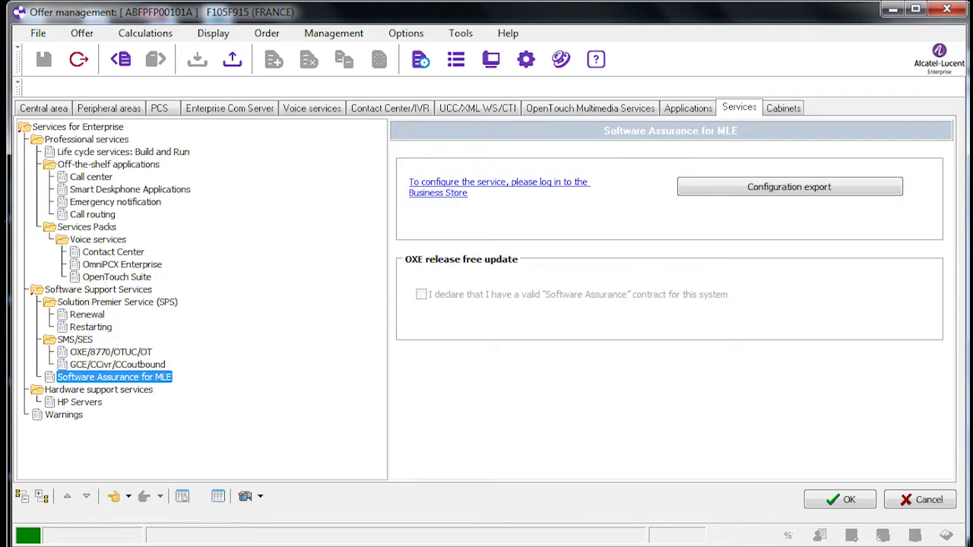
click(789, 186)
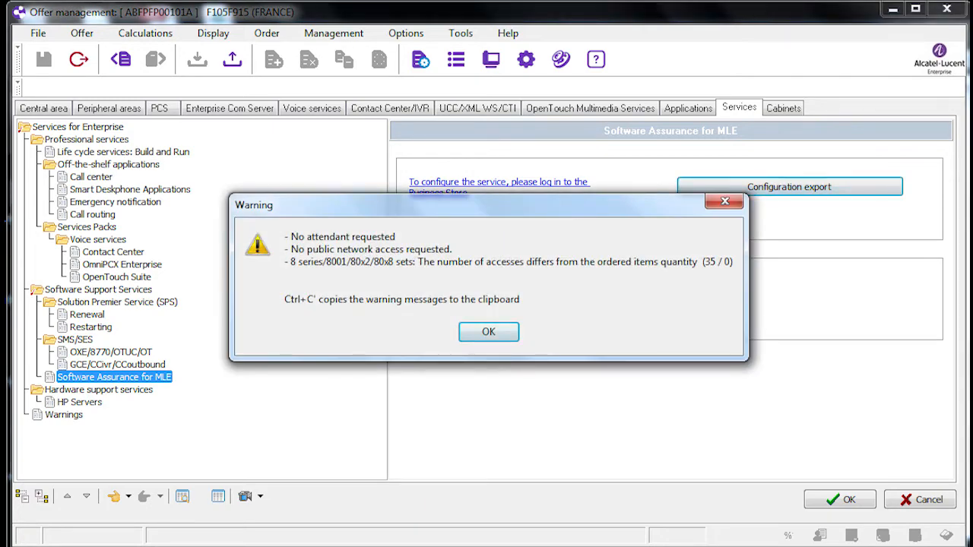
key(Return)
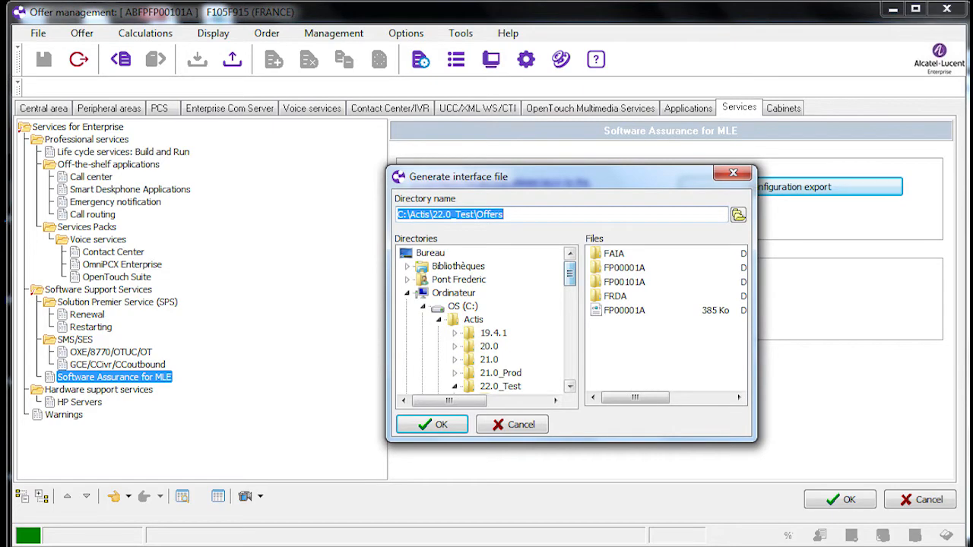
click(430, 253)
key(Return)
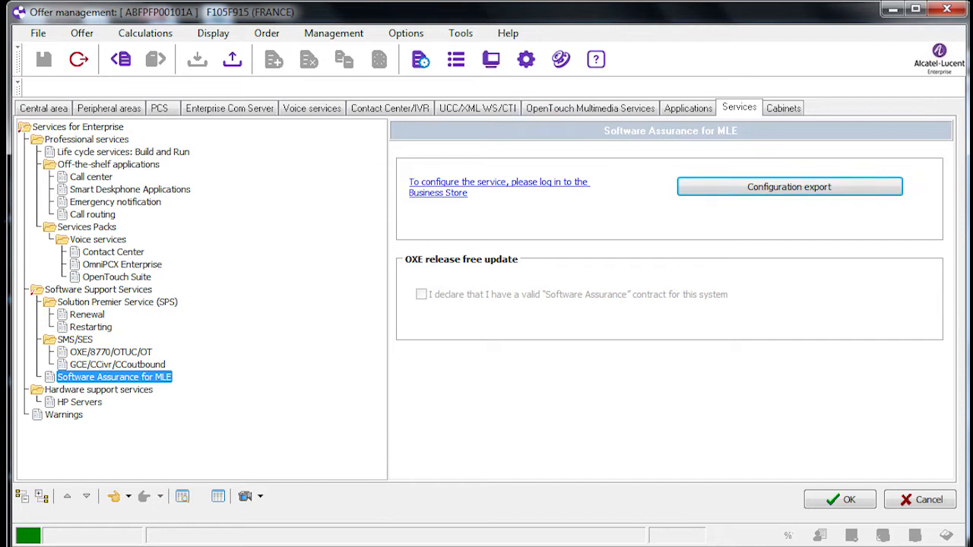
click(38, 33)
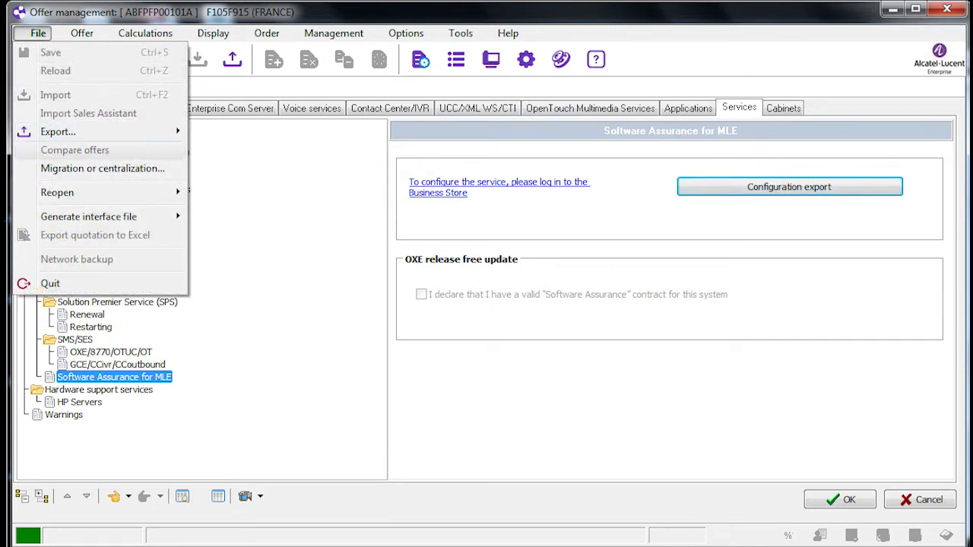
mouse_move(114, 217)
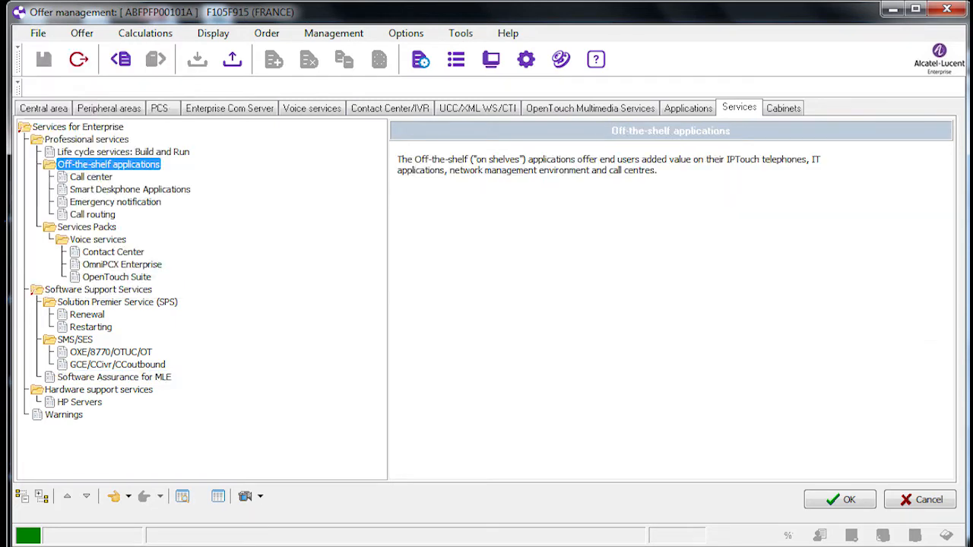
- Calculate the offer's configuration and open its quotation with the Tools category expanded
click(420, 59)
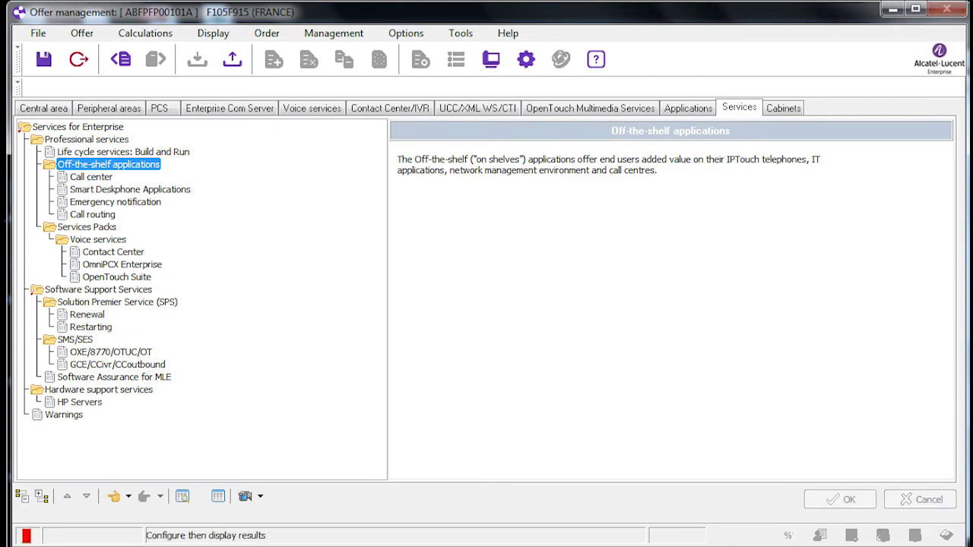
click(488, 332)
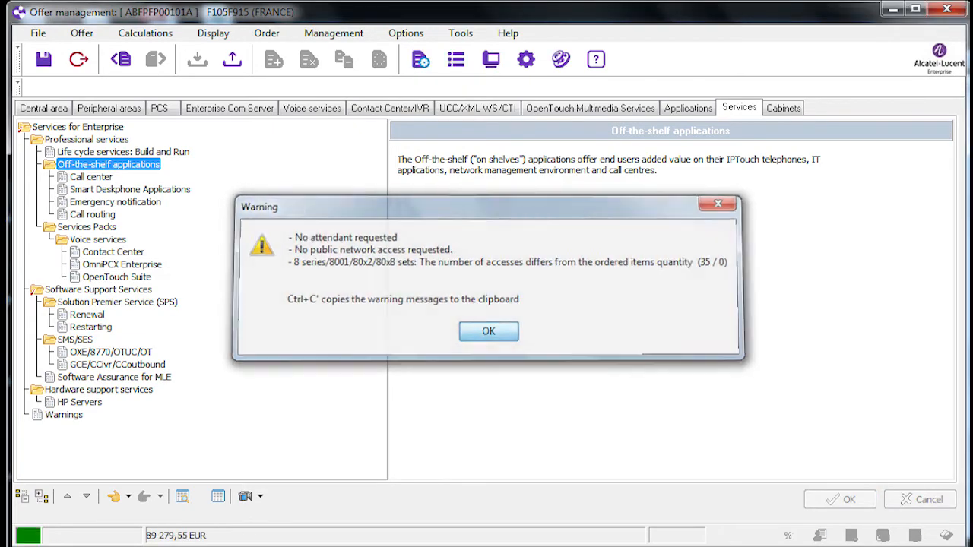
click(561, 59)
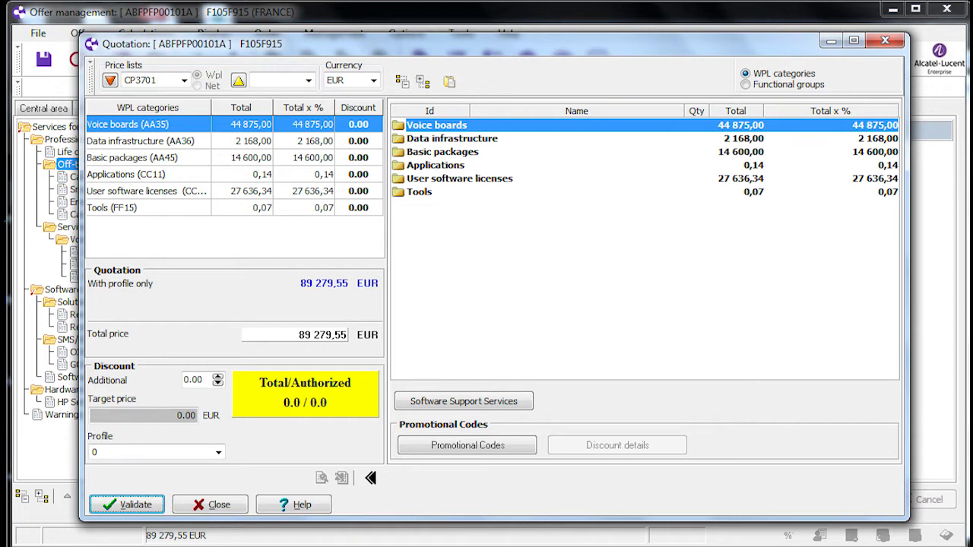
double_click(420, 192)
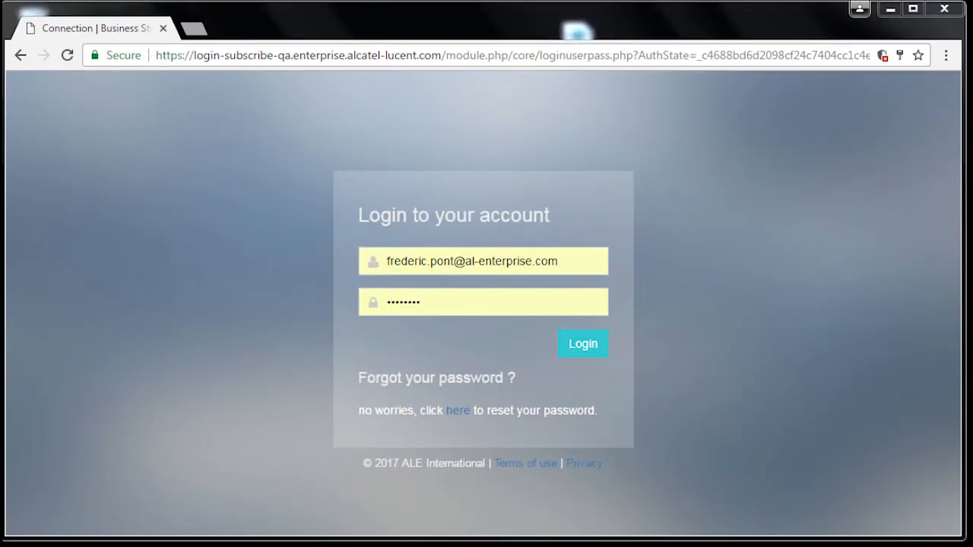
- Switch to the Business Store in the browser and log in with the prefilled account credentials
click(583, 344)
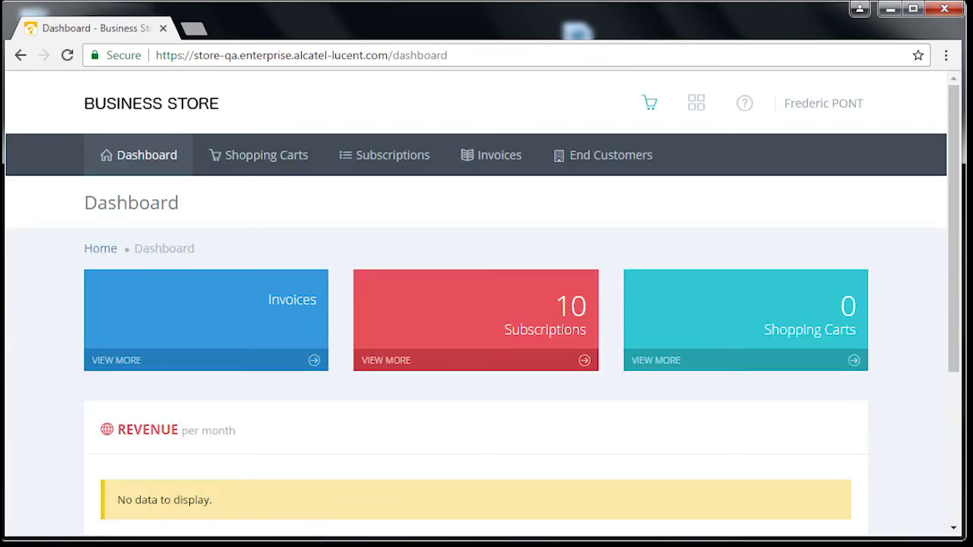
mouse_move(823, 104)
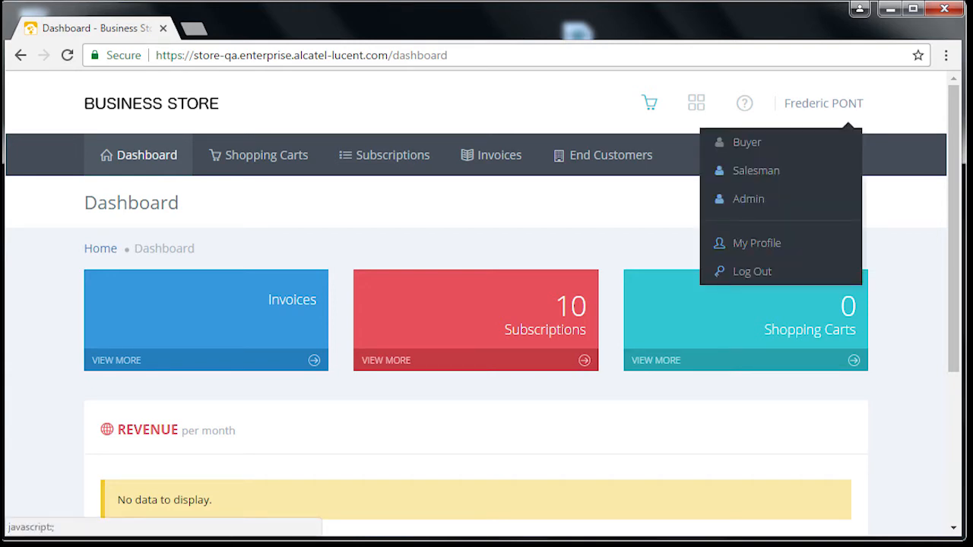
mouse_move(696, 103)
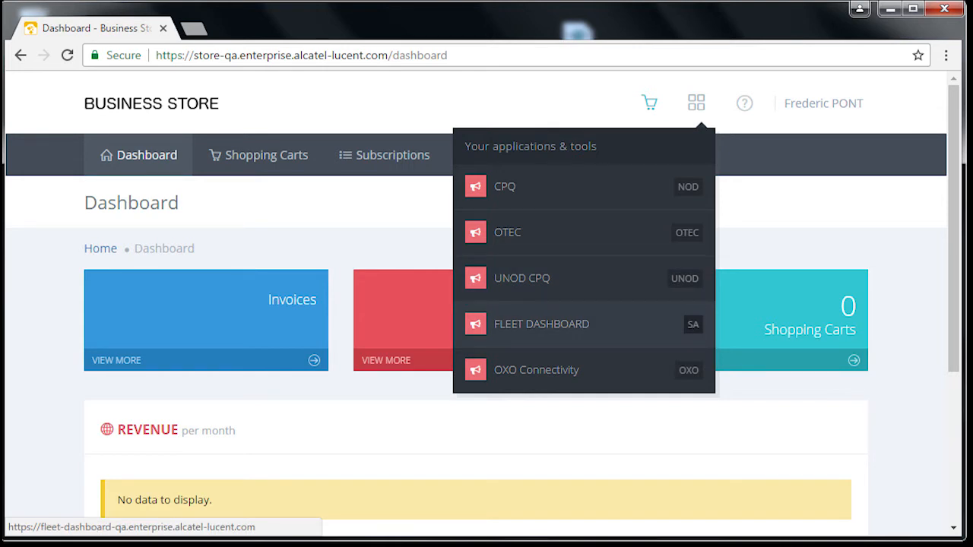
- Start a new Software Assurance shopping cart in the Business Store
click(258, 155)
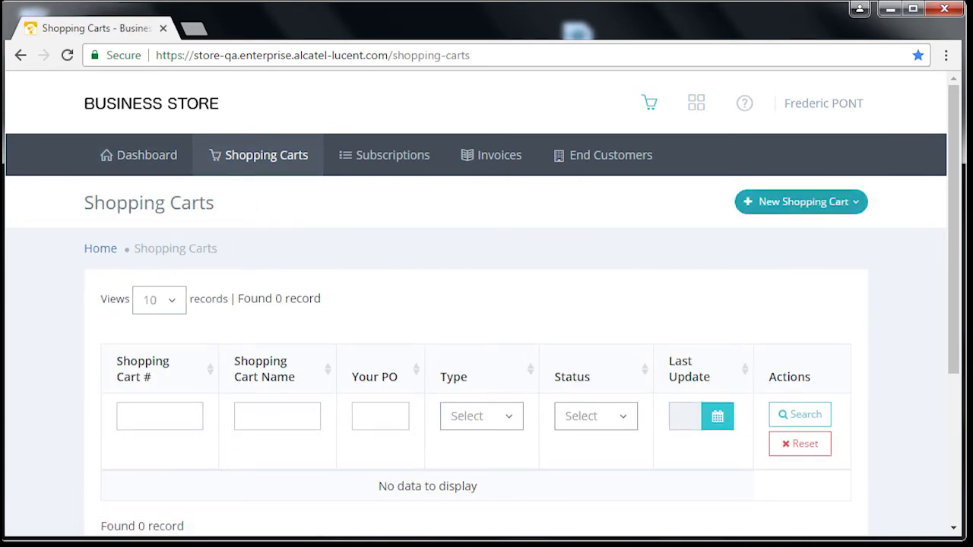
click(801, 202)
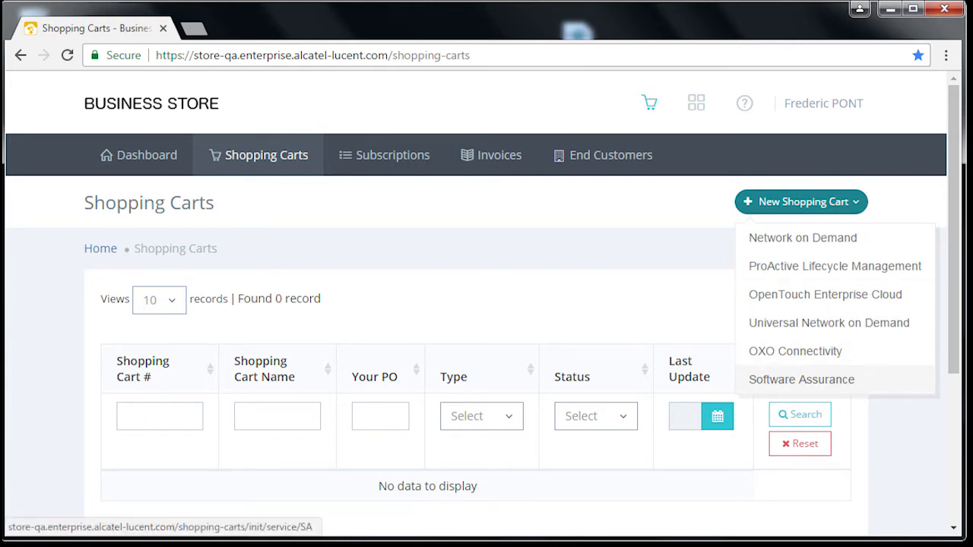
click(801, 379)
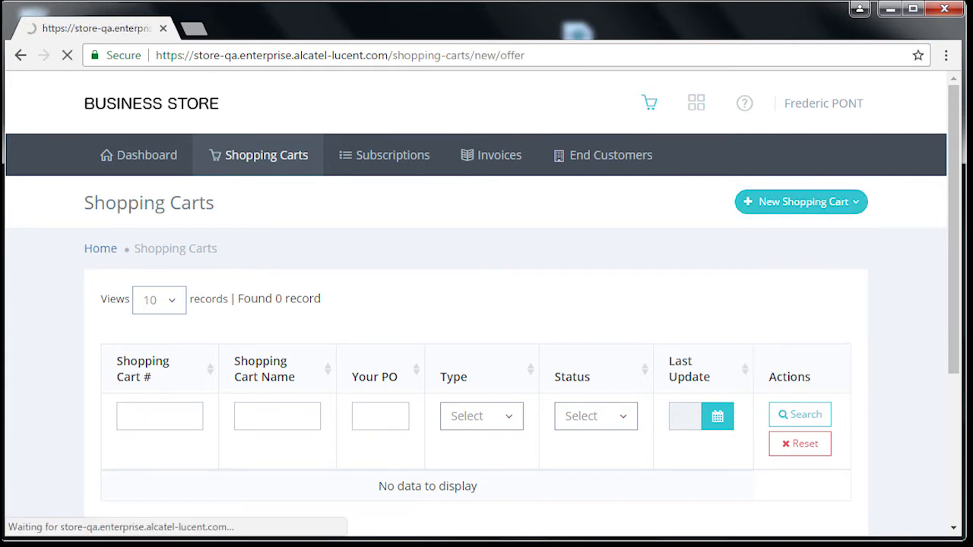
- Import the Actis file F105F915.XML from the desktop as the shopping cart's configuration
scroll(502, 350, down, 3)
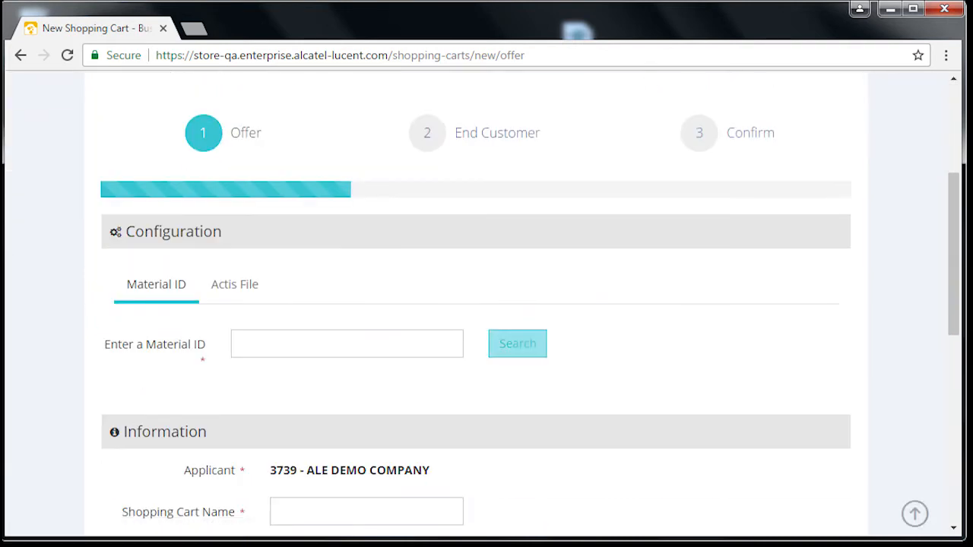
click(235, 284)
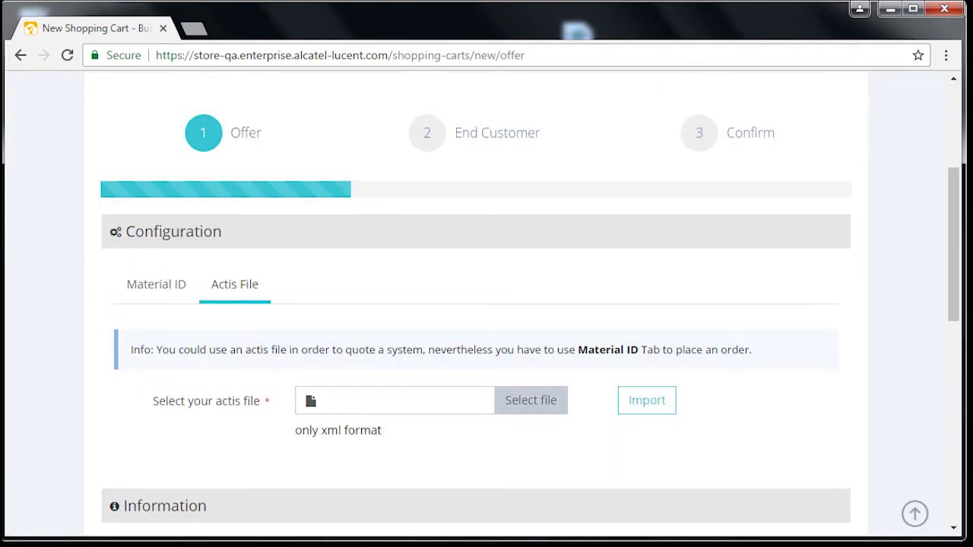
click(530, 399)
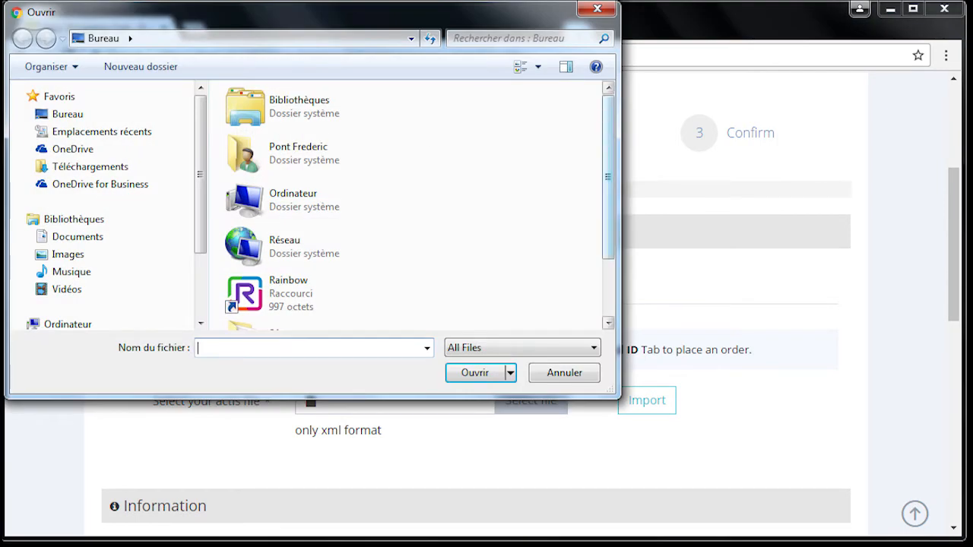
scroll(410, 206, down, 2)
click(304, 309)
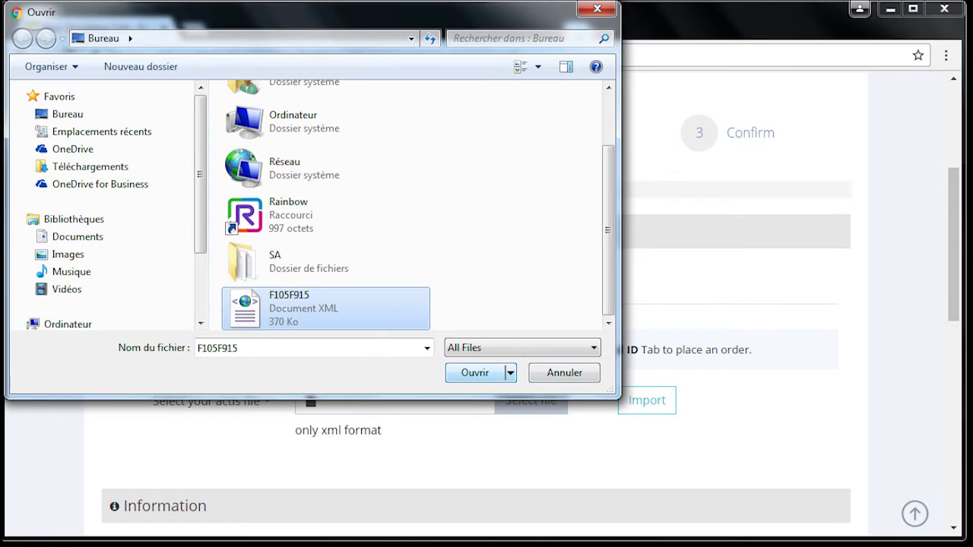
key(Return)
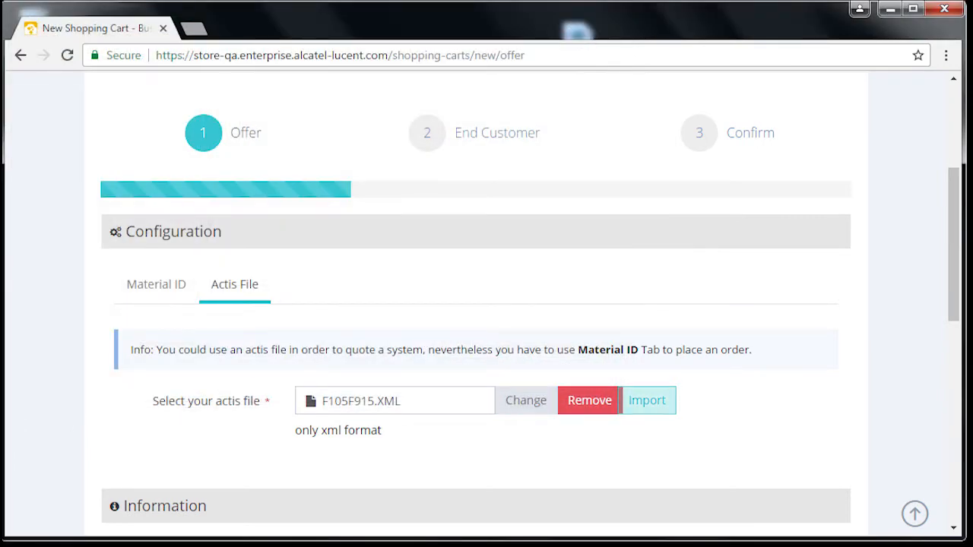
click(647, 401)
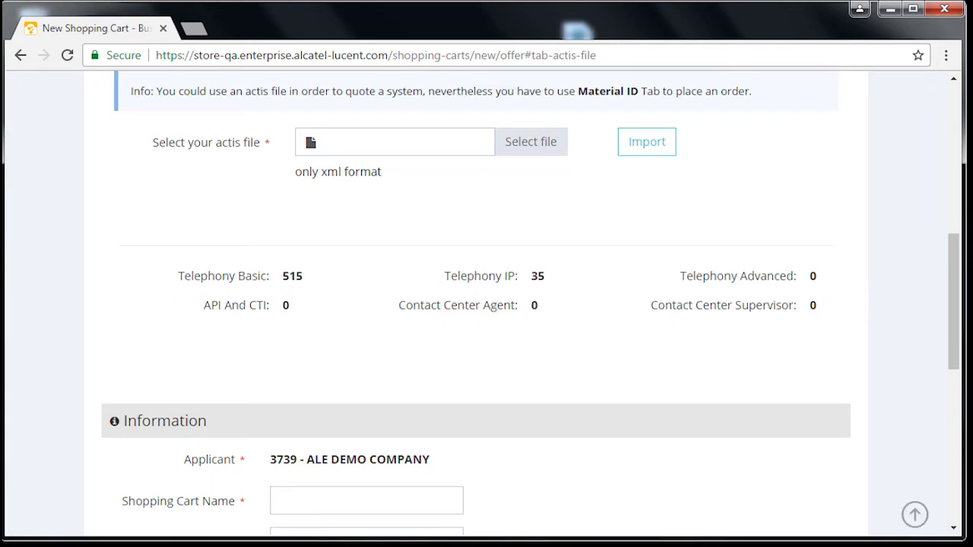
- Name the shopping cart SC0001 and fill in its purchase order number from the saved entries
scroll(475, 304, down, 1)
click(367, 417)
text(S)
key(Down)
key(Return)
key(Tab)
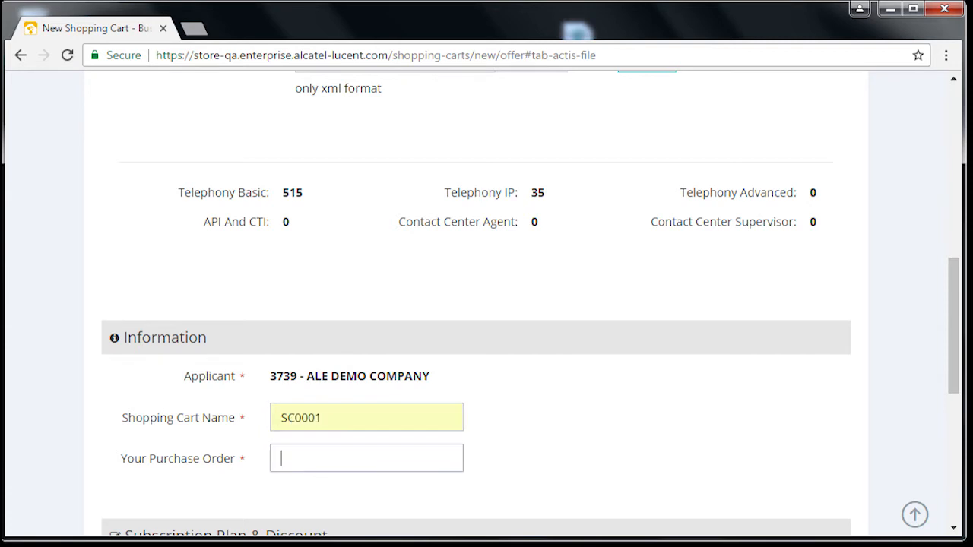
text(p)
key(Down)
key(Return)
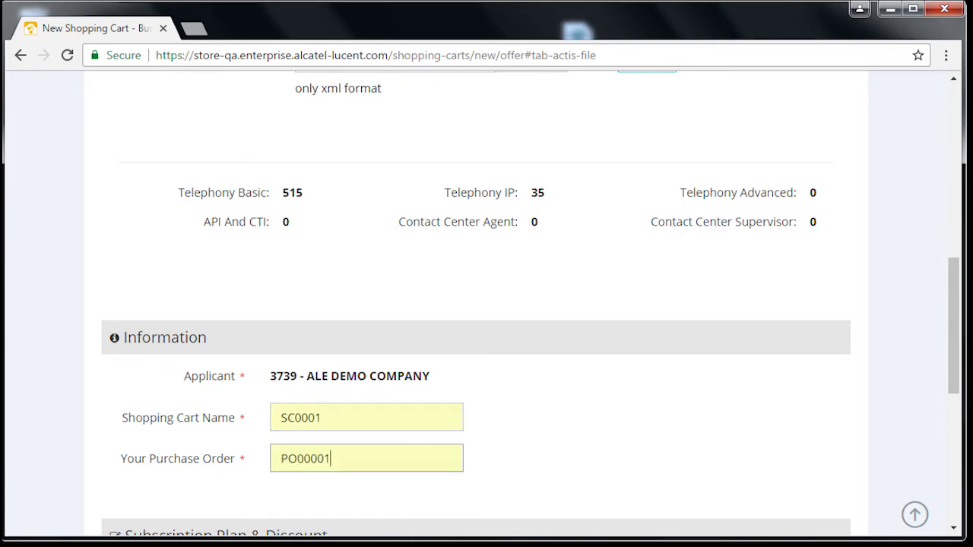
- Choose the Software Assurance - 12 MONTHS subscription plan for the shopping cart
scroll(486, 304, down, 2)
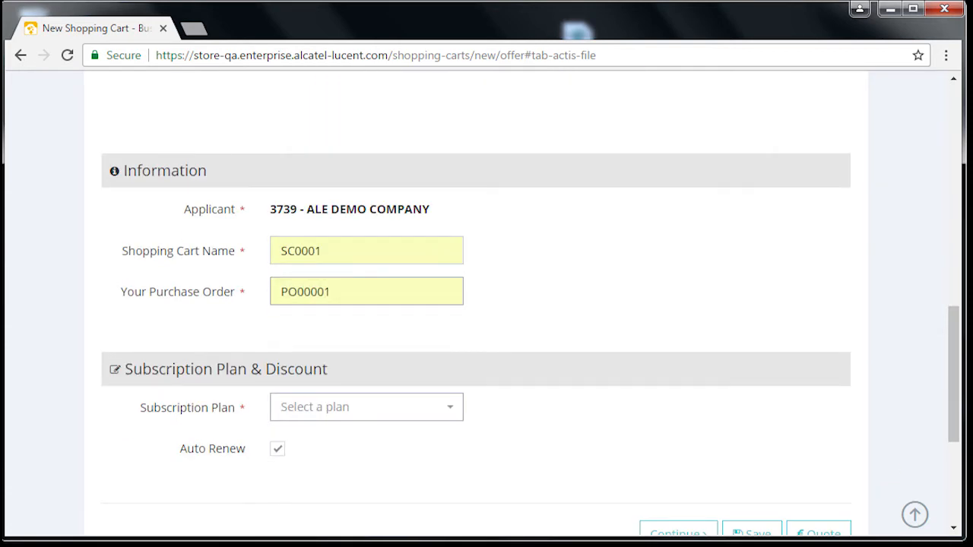
click(366, 408)
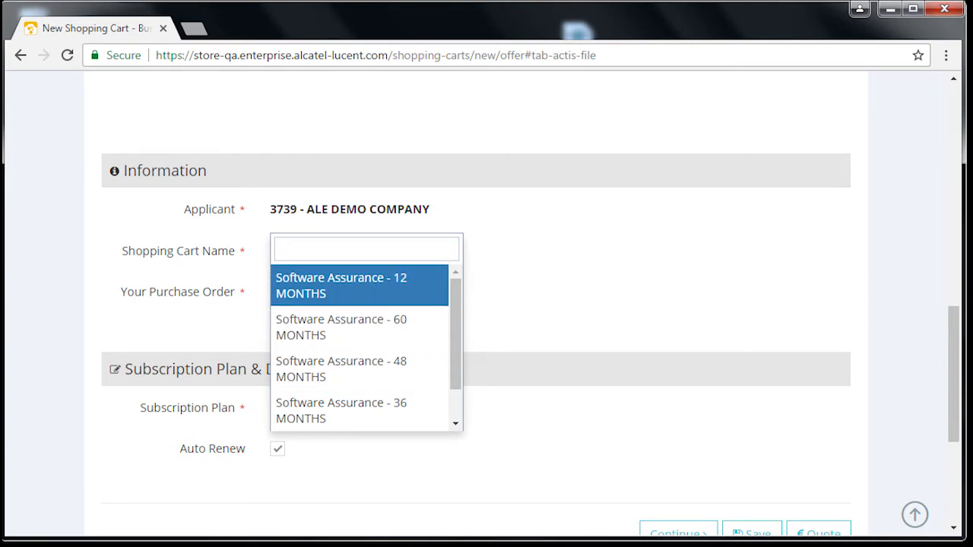
key(Return)
- Preview the shopping cart's quote, then save the cart and check its entry in the shopping cart list
scroll(487, 304, down, 1)
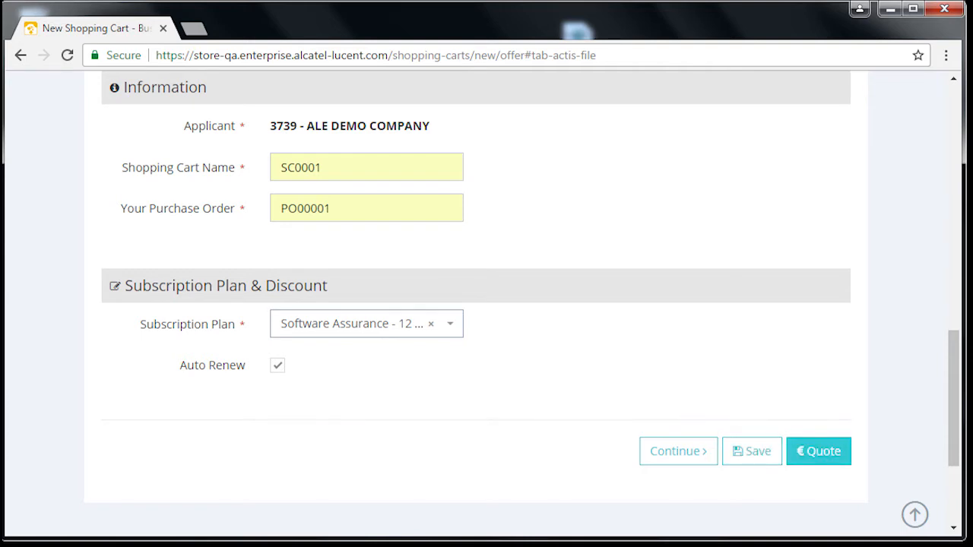
click(819, 450)
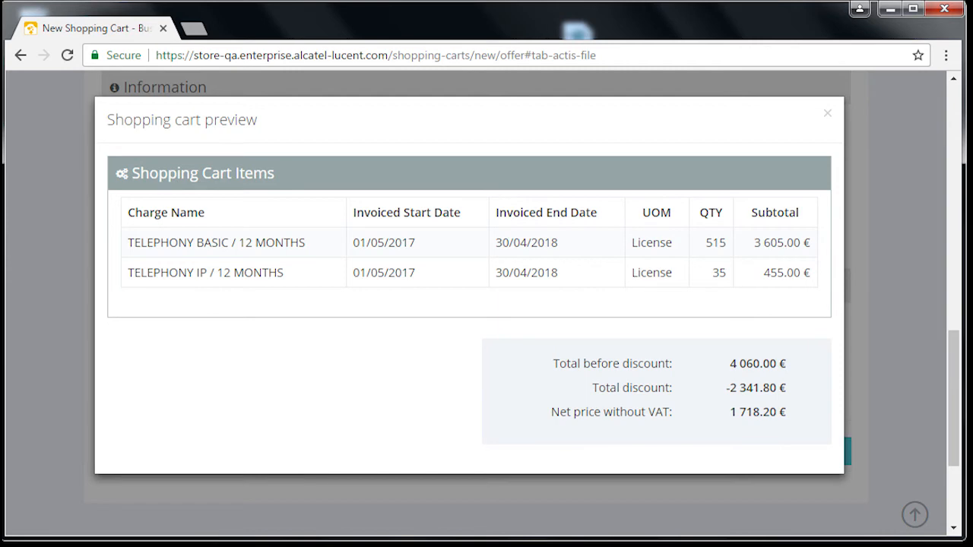
click(828, 113)
click(752, 451)
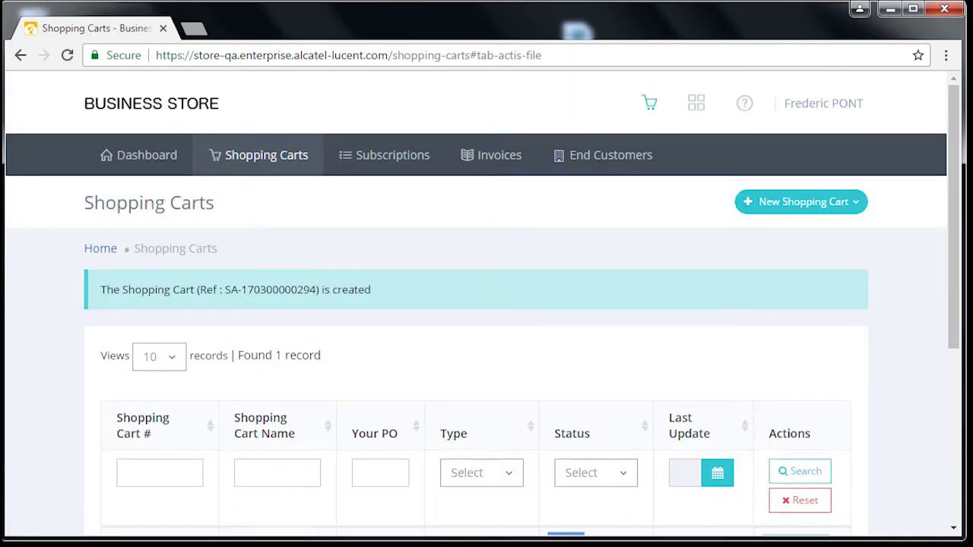
scroll(486, 304, down, 2)
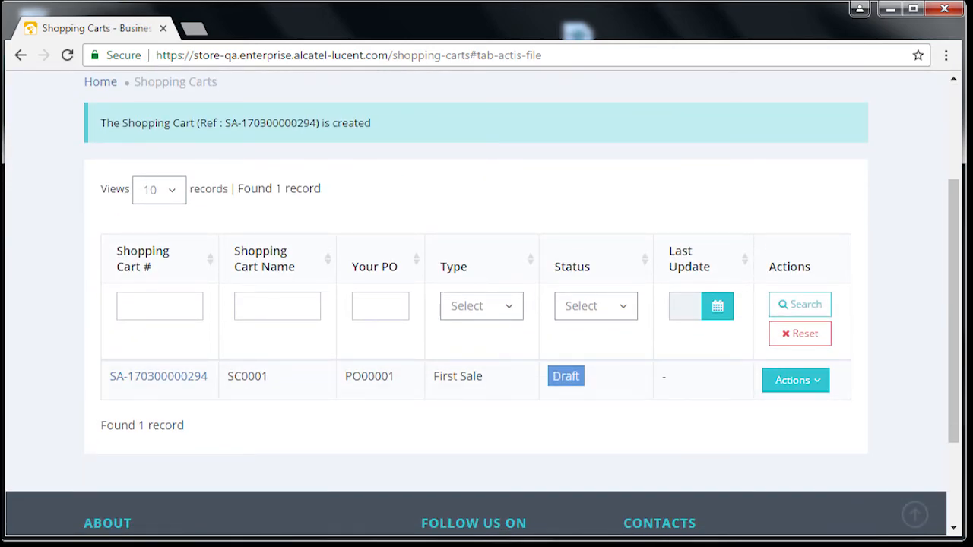
scroll(486, 304, up, 2)
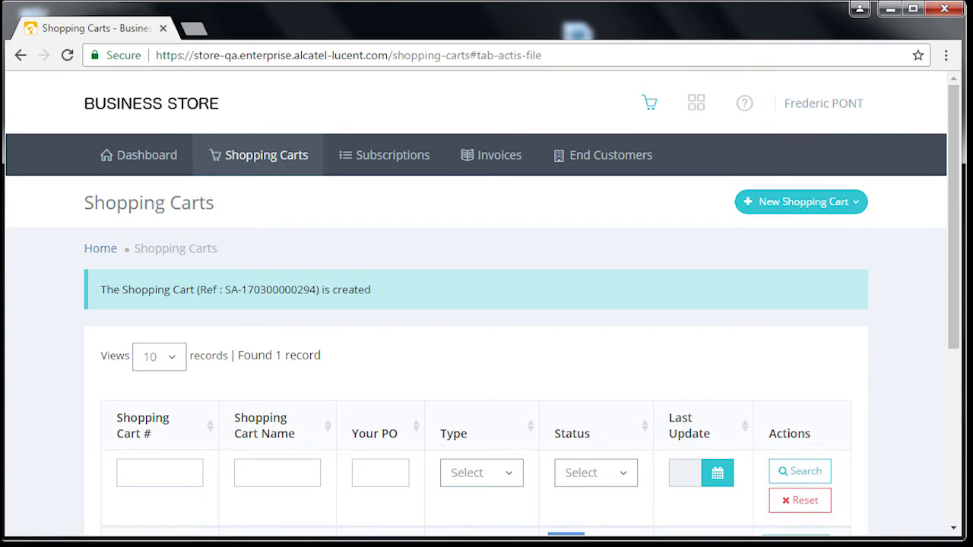